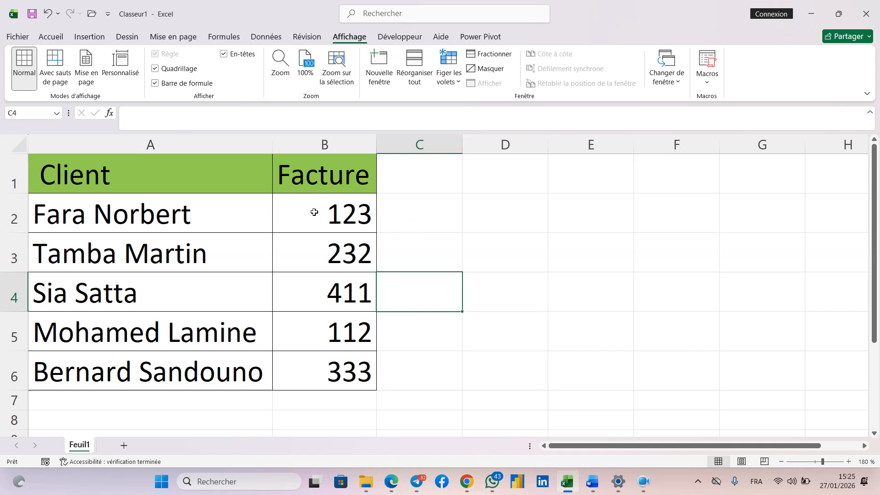
Try to add leading zeros directly in front of the invoice number in cell B2.
click(350, 217)
double_click(320, 222)
text(000)
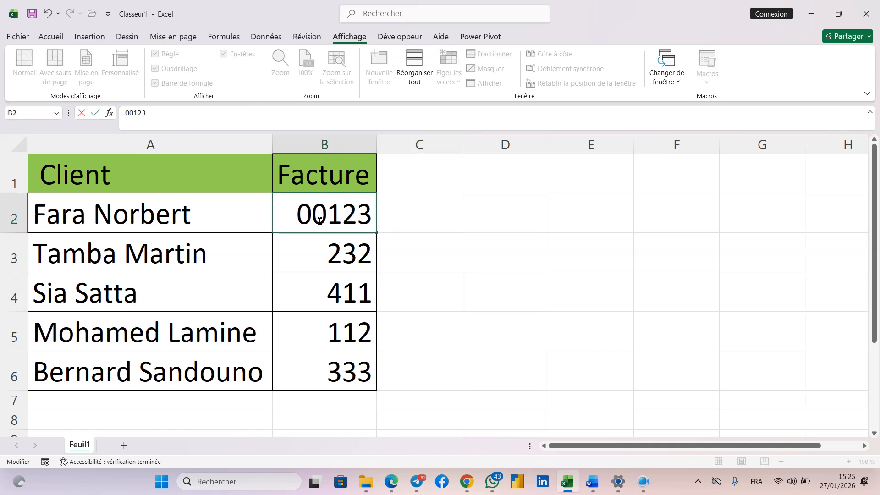
click(457, 251)
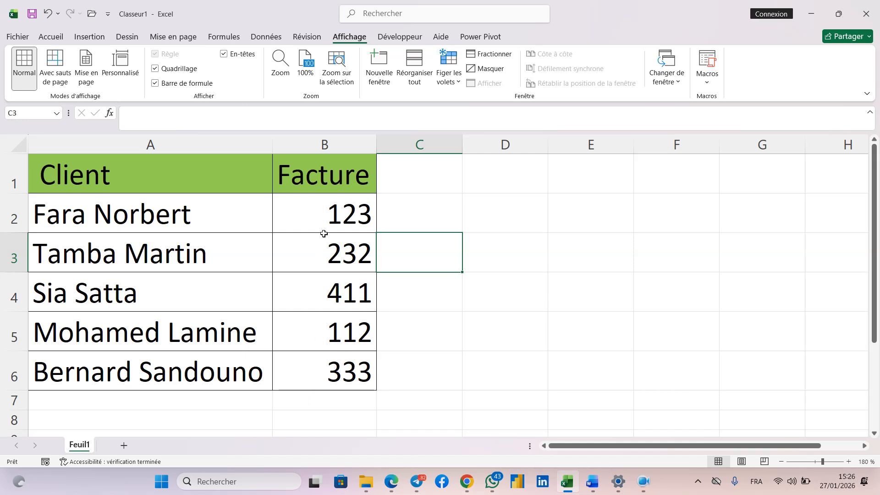
Apply the custom (Personnalisée) number format 000000 to the invoice numbers in B2:B6.
drag(331, 226, 337, 361)
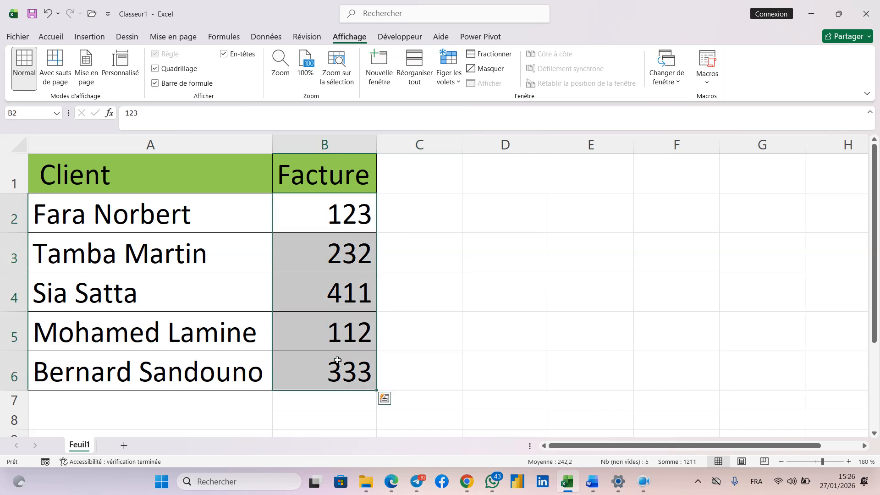
right_click(322, 299)
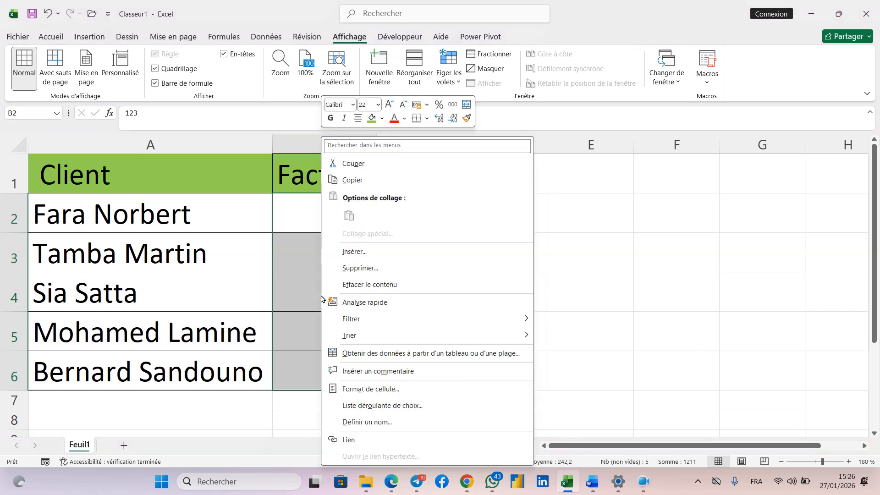
click(382, 389)
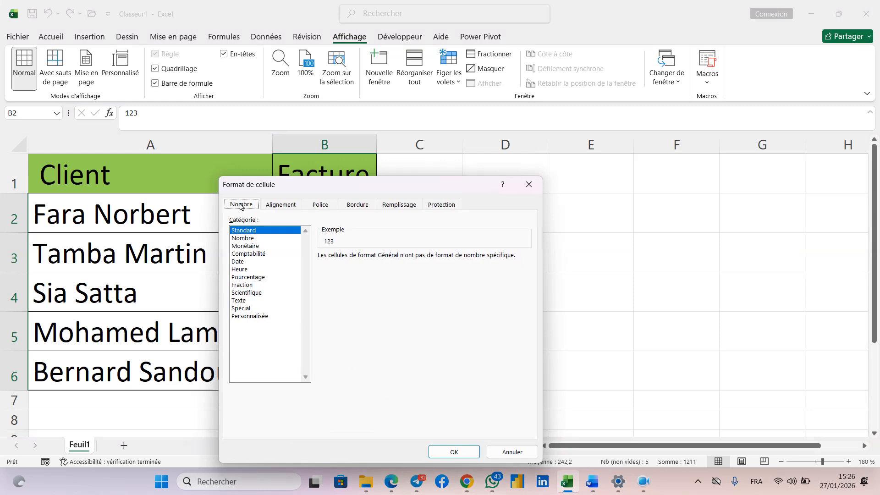
click(258, 316)
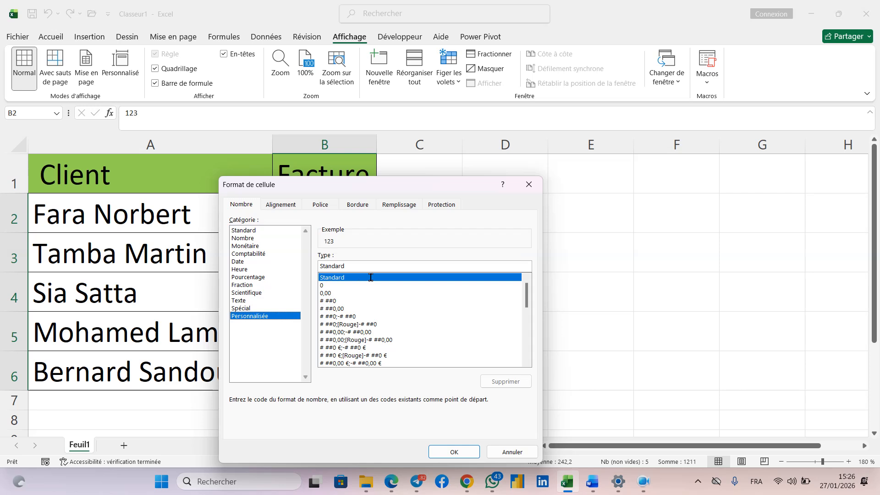
drag(349, 266, 315, 267)
key(BackSpace)
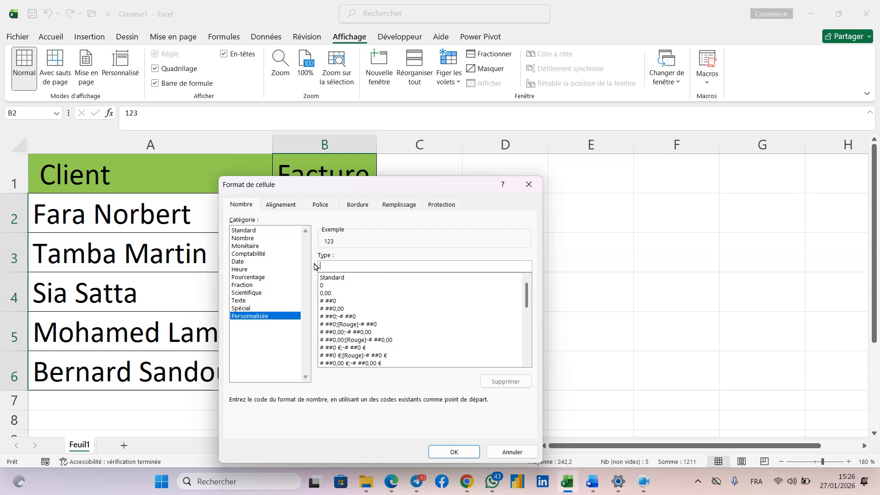
drag(367, 183, 549, 203)
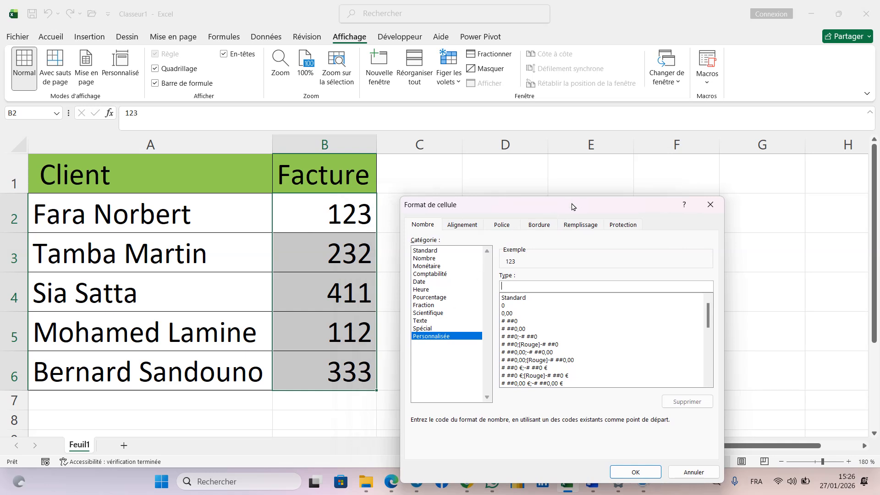
drag(573, 204, 438, 199)
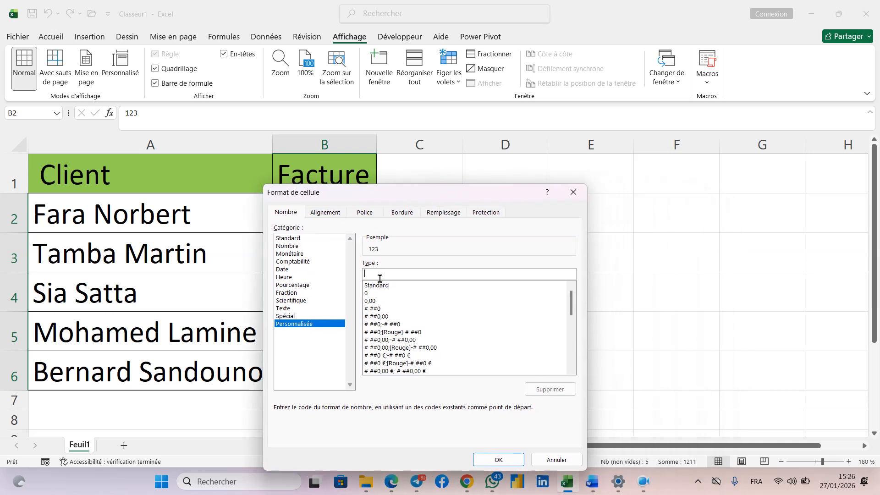
text(000000)
drag(363, 197, 487, 175)
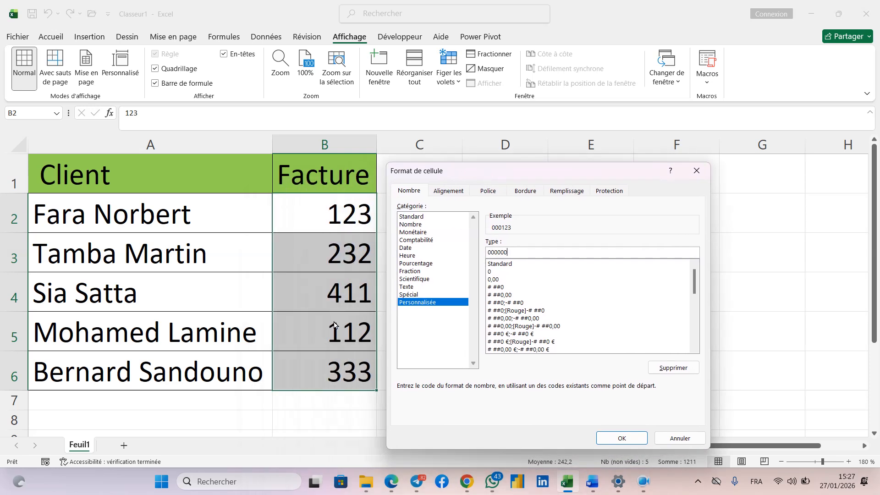
click(619, 440)
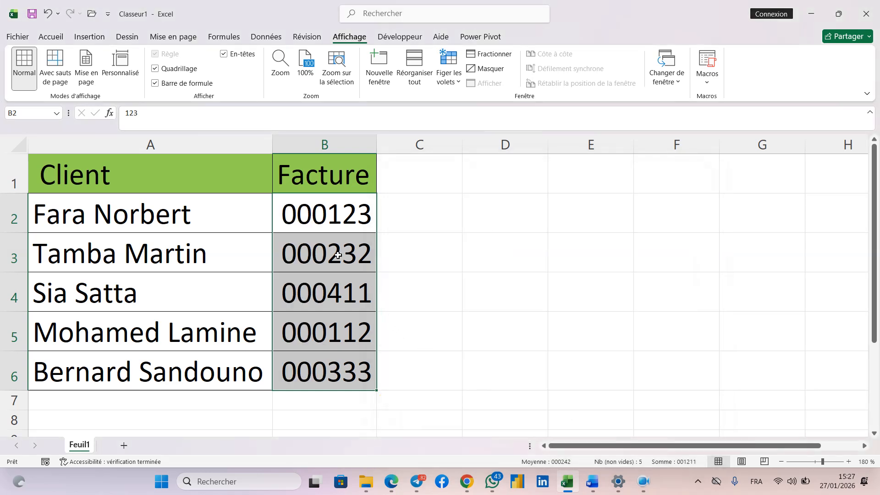
click(497, 276)
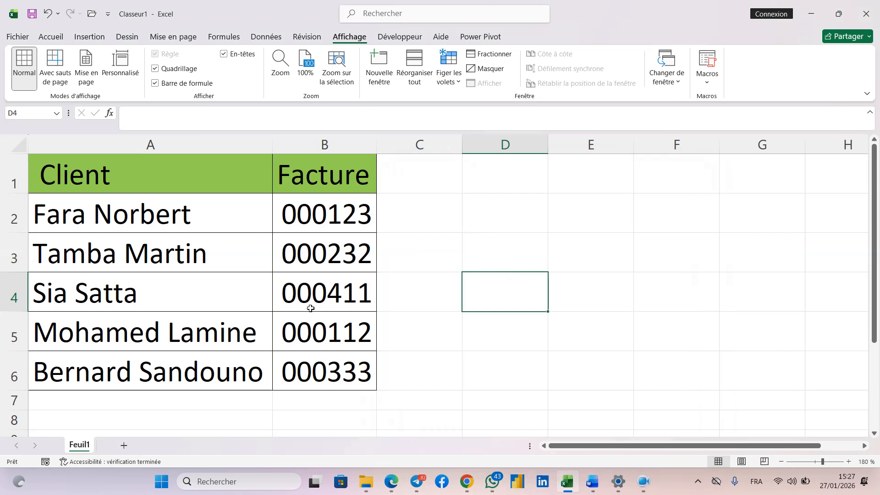
Check the value actually stored in cell B2 behind its custom format.
click(325, 222)
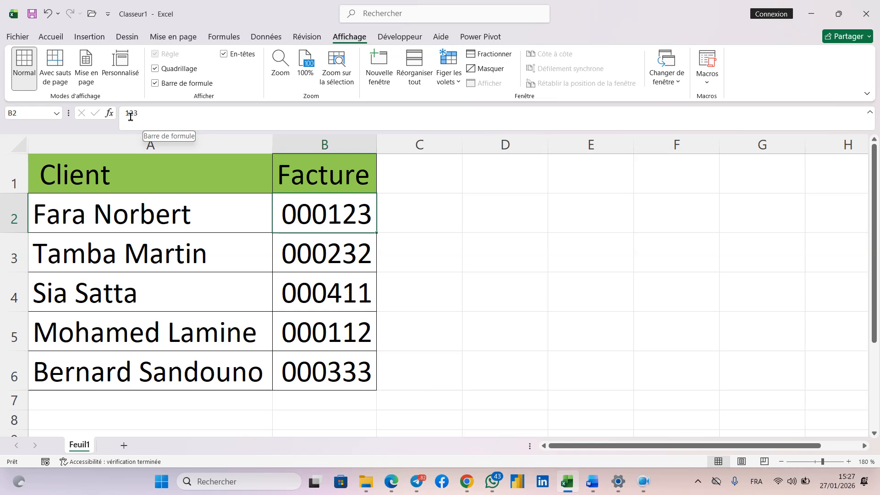
double_click(327, 214)
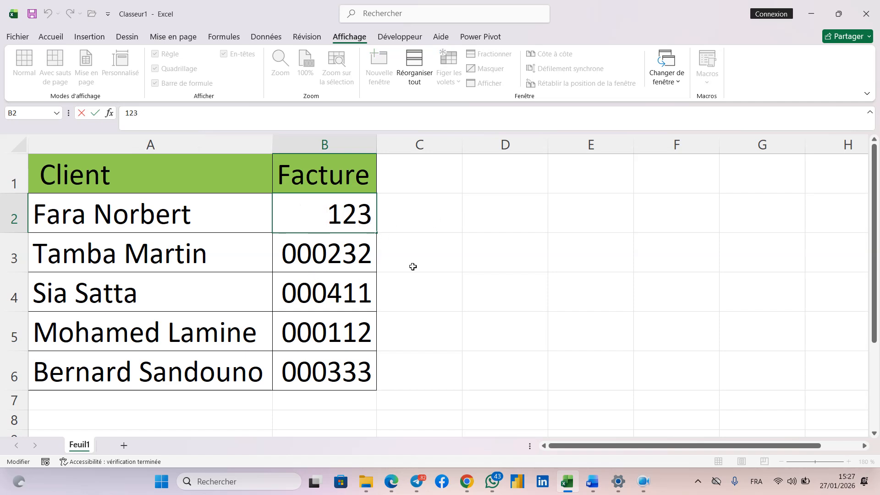
click(472, 251)
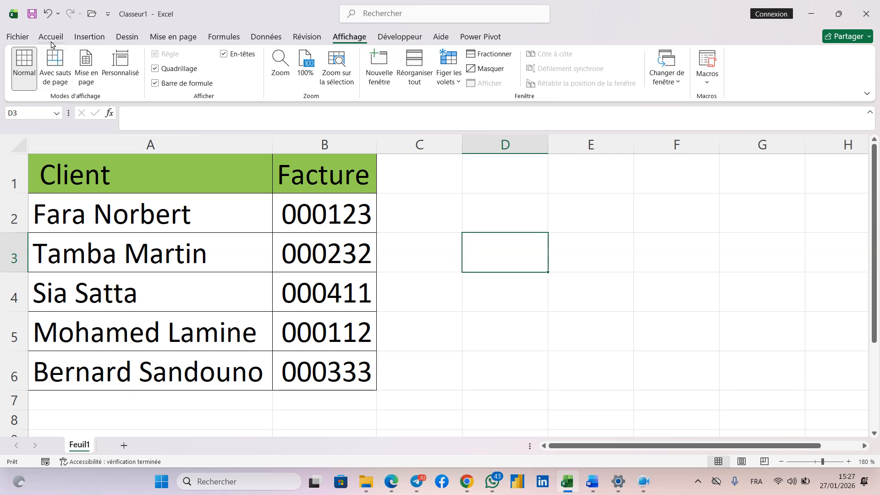
Undo the last edit of B2 and the custom number format on B2:B6.
click(47, 15)
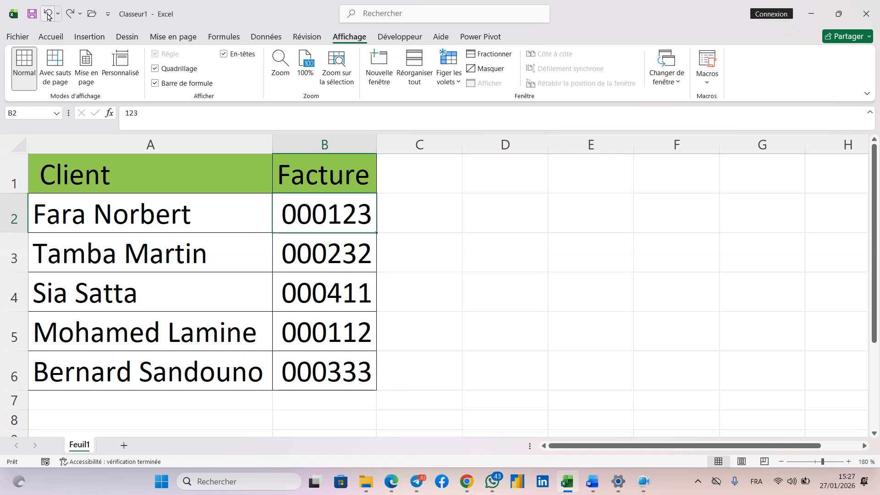
click(47, 15)
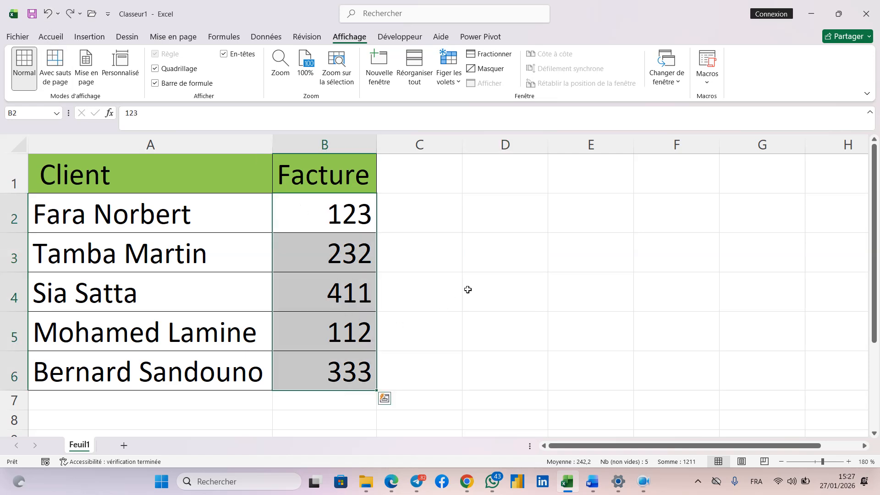
click(485, 286)
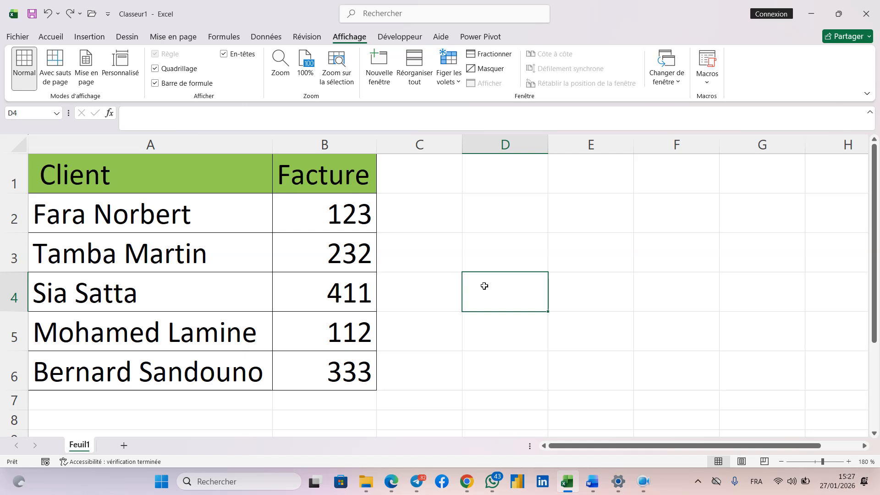
Enter the formula =TEXTE(B2;"000000") in cell C2.
click(388, 243)
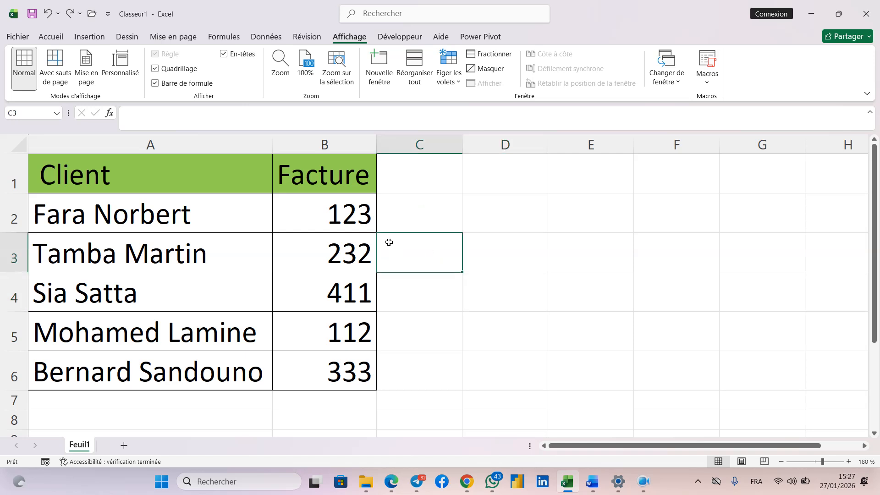
click(426, 214)
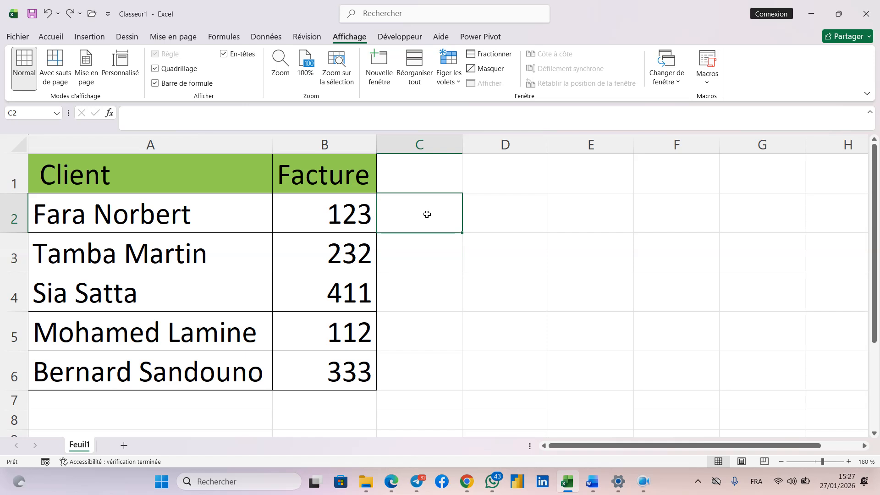
text(+)
key(BackSpace)
text(=T)
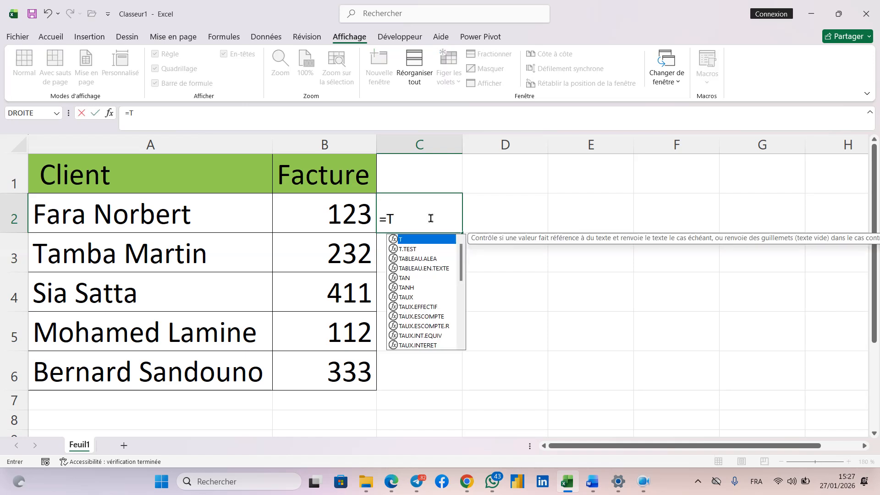
text(ex)
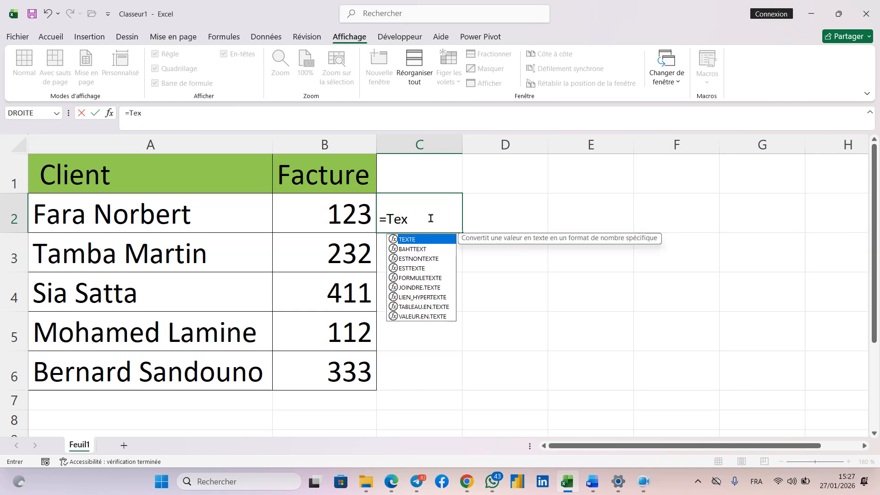
double_click(417, 240)
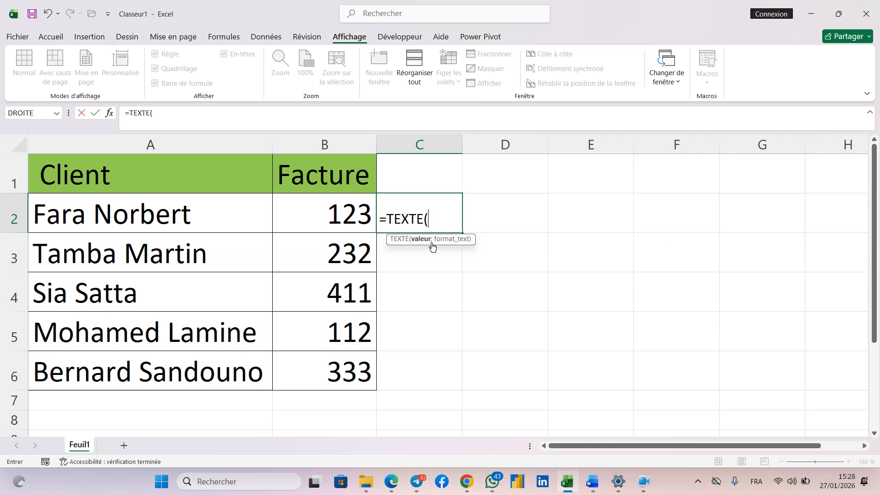
click(351, 219)
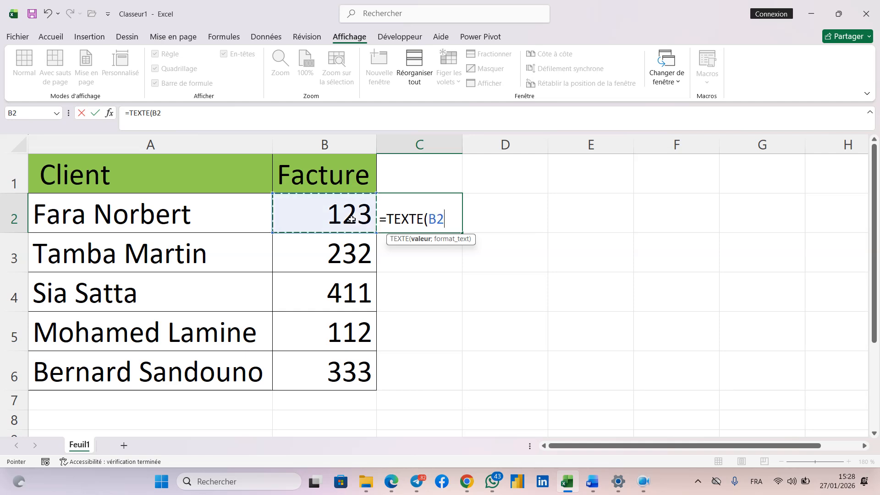
text(;)
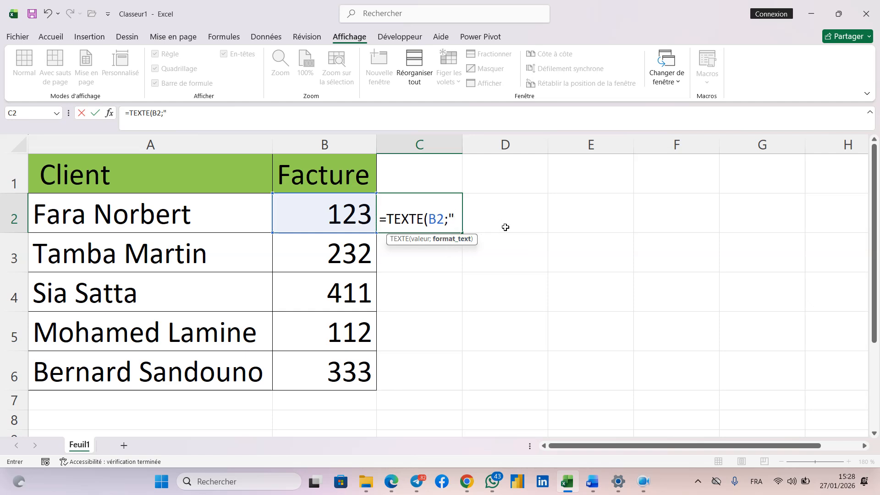
text(000000)
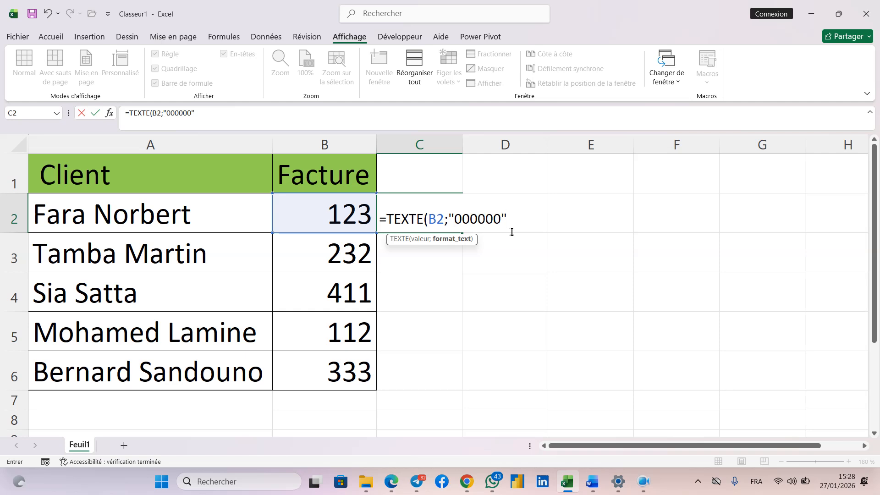
text("))
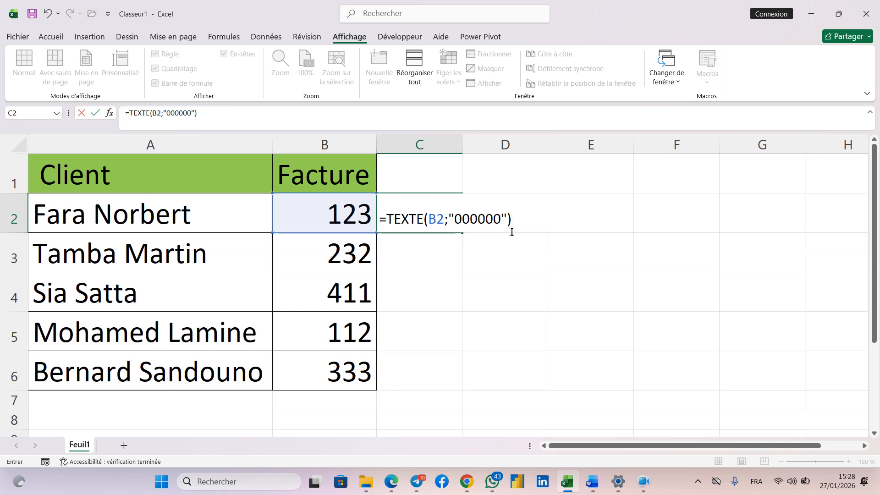
key(Return)
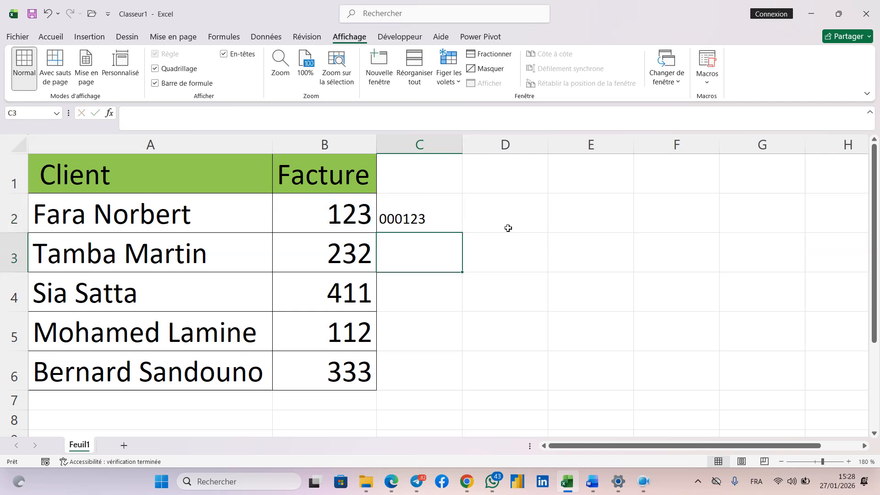
Fill the TEXTE formula from C2 down to C6 alongside the other invoice numbers.
click(418, 224)
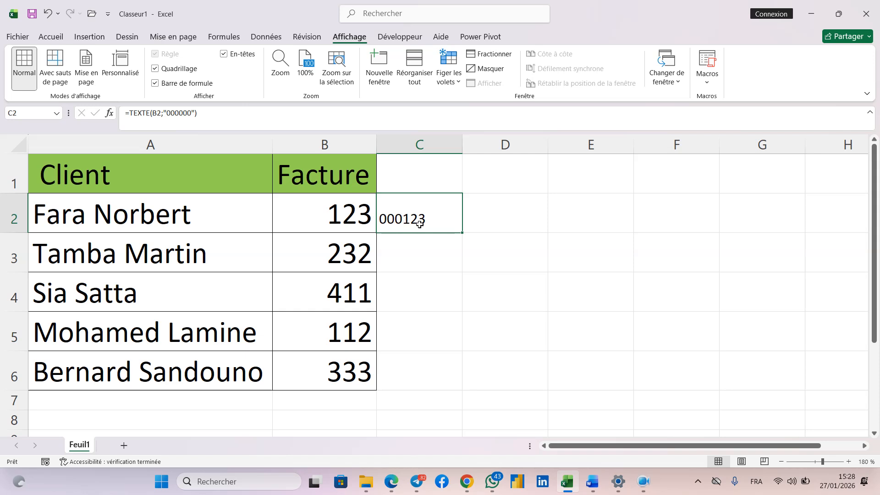
double_click(464, 235)
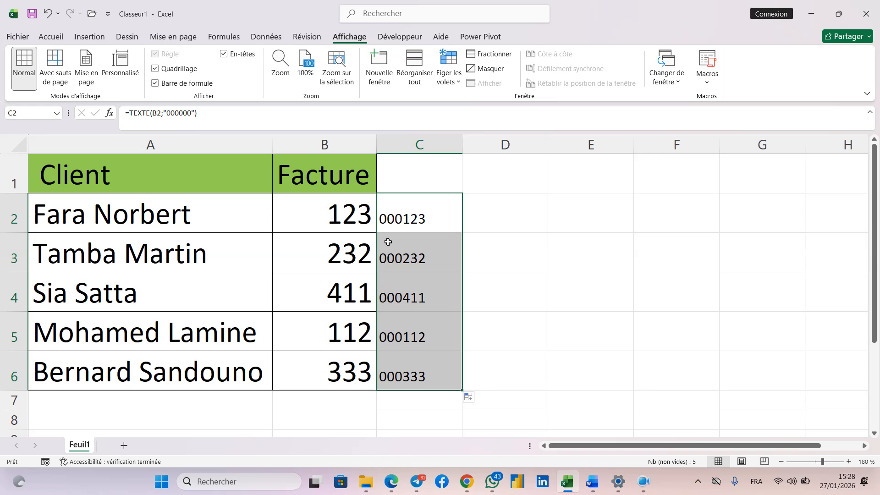
click(507, 228)
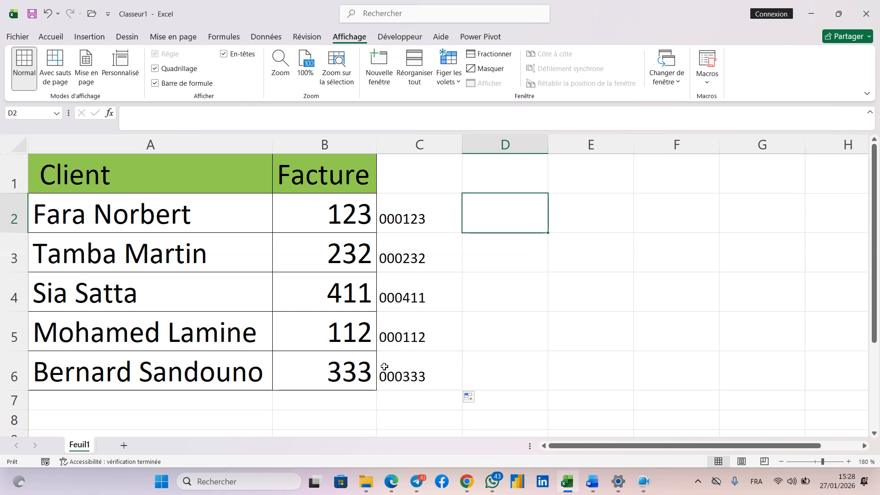
Replace the invoice numbers in B2:B6 with the C2:C6 results pasted as values only, and clear the helper formulas in C2:C6.
drag(420, 221, 417, 379)
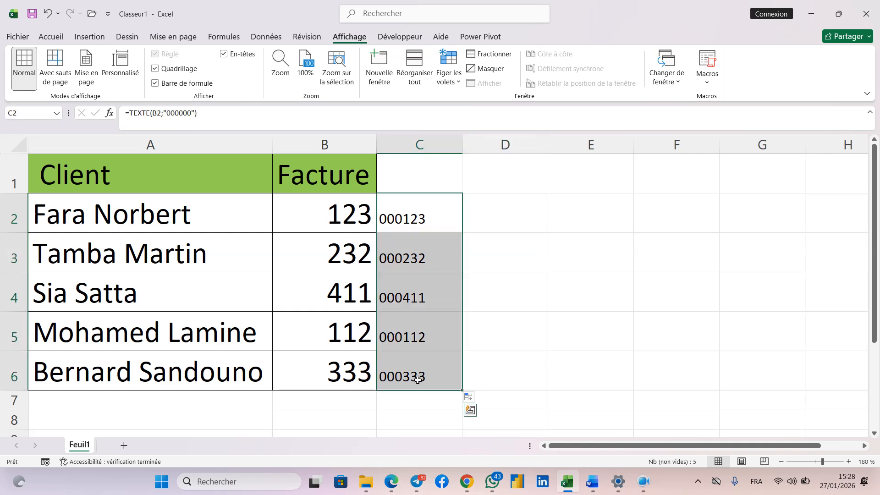
click(60, 40)
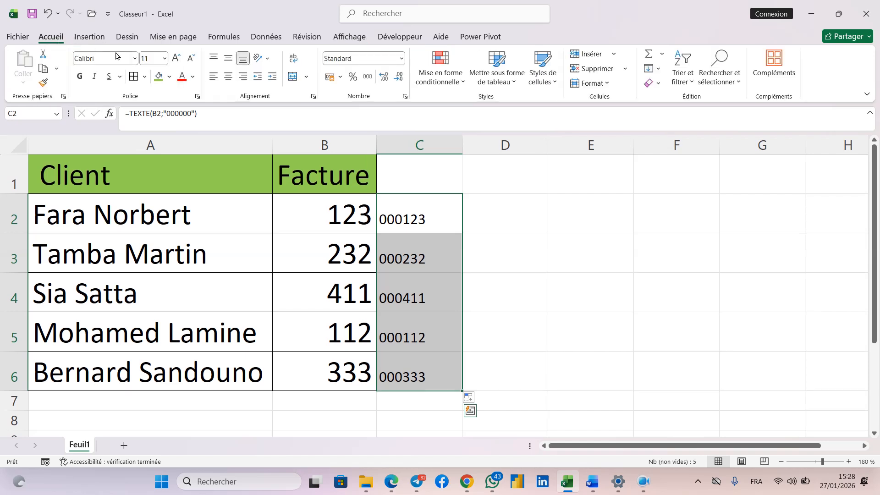
click(46, 69)
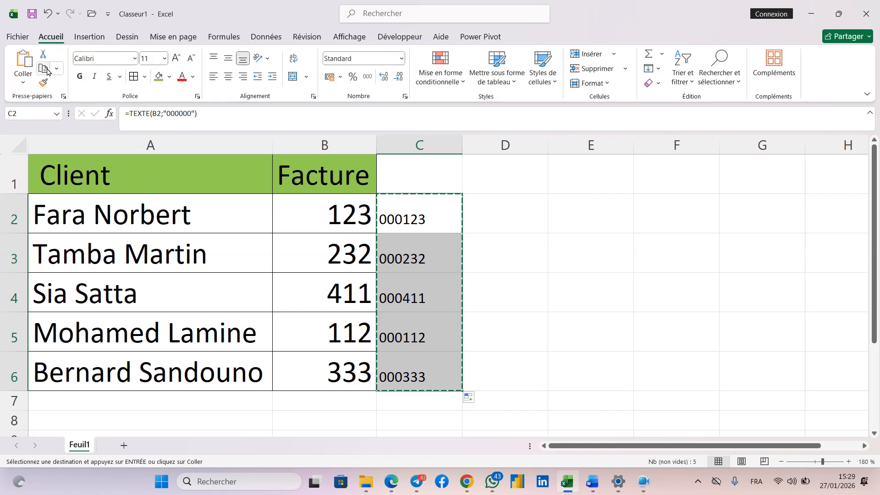
click(333, 210)
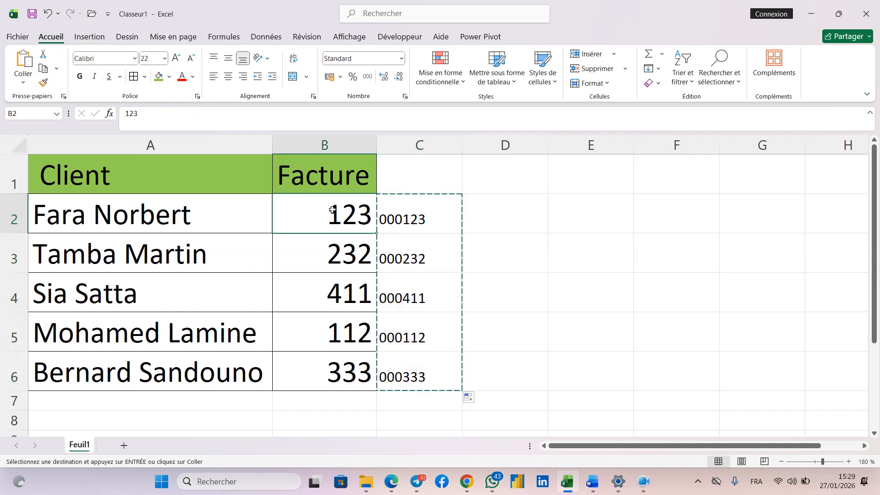
click(22, 85)
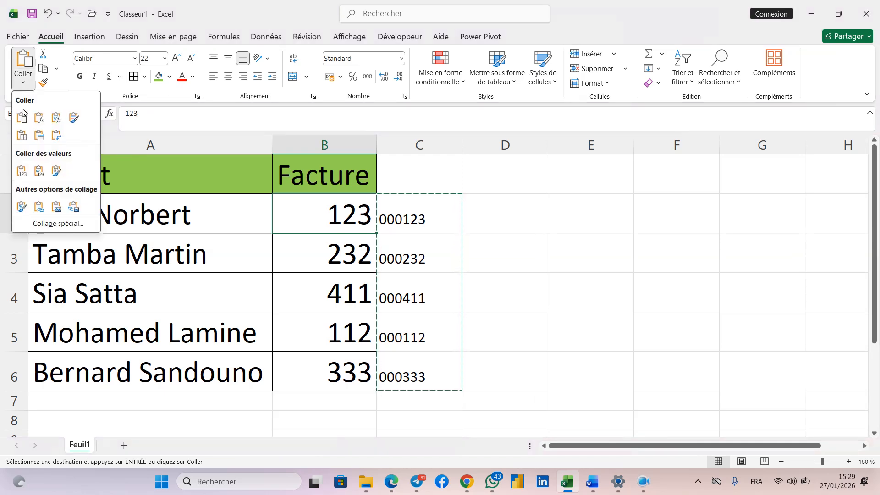
click(22, 172)
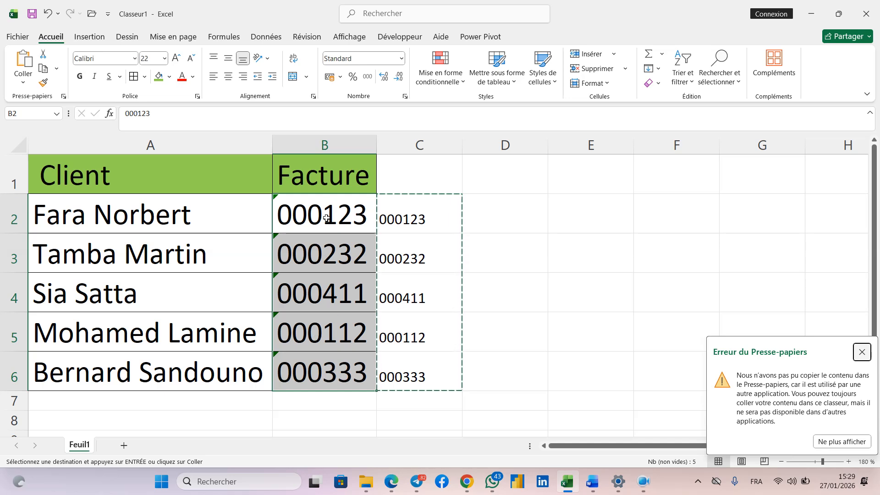
drag(417, 226, 417, 360)
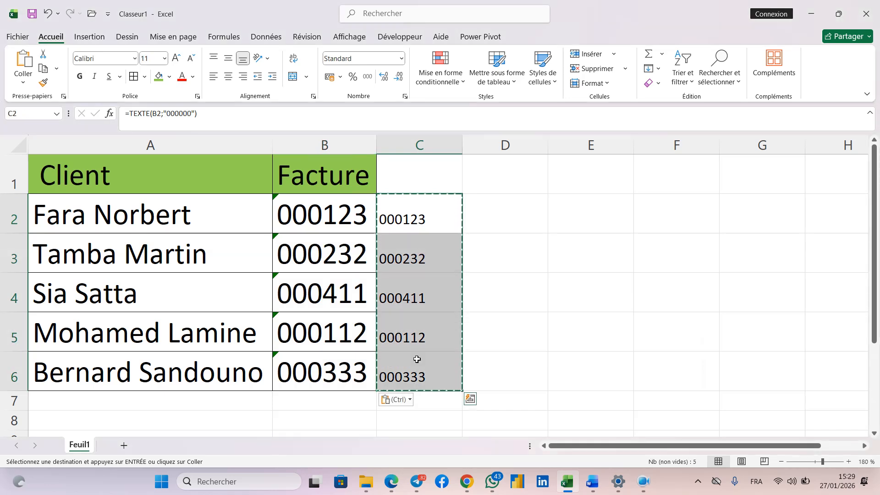
key(Delete)
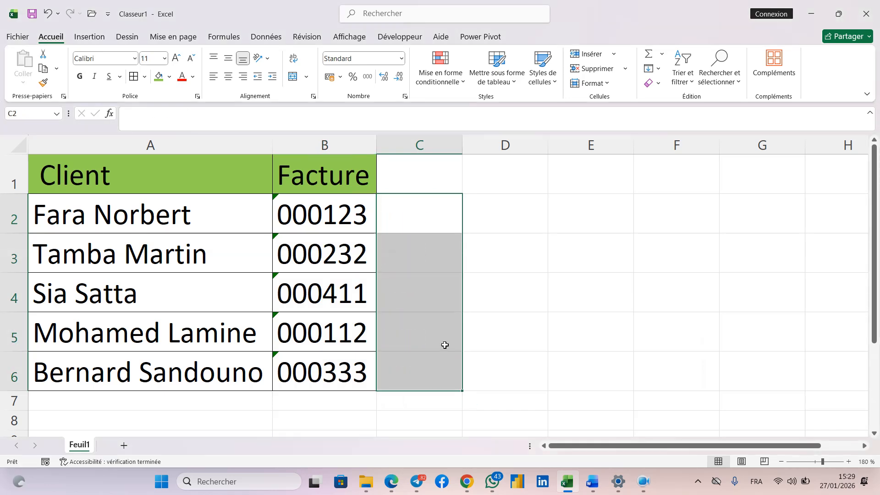